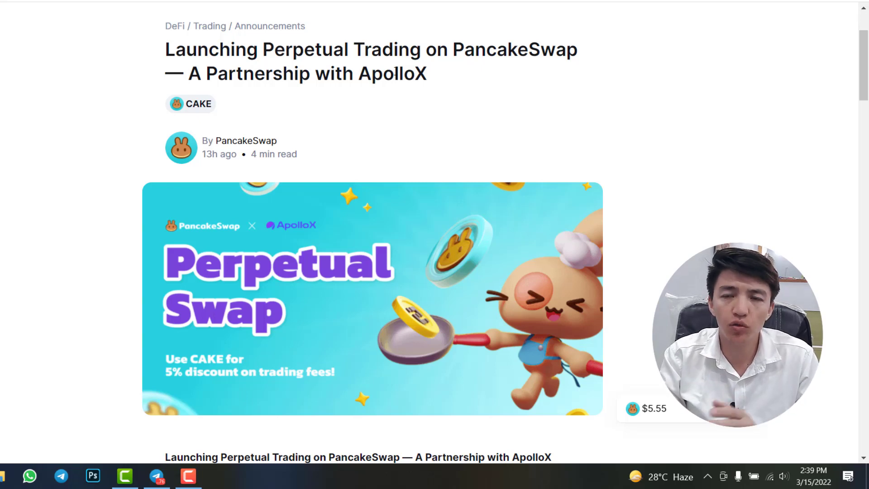
Step: Scroll through the perpetual trading announcement's intro, then move to the BTCUSDT Perpetuals trading page
{"action": "scroll", "coordinate": [395, 72], "scroll_direction": "down", "scroll_amount": 7}
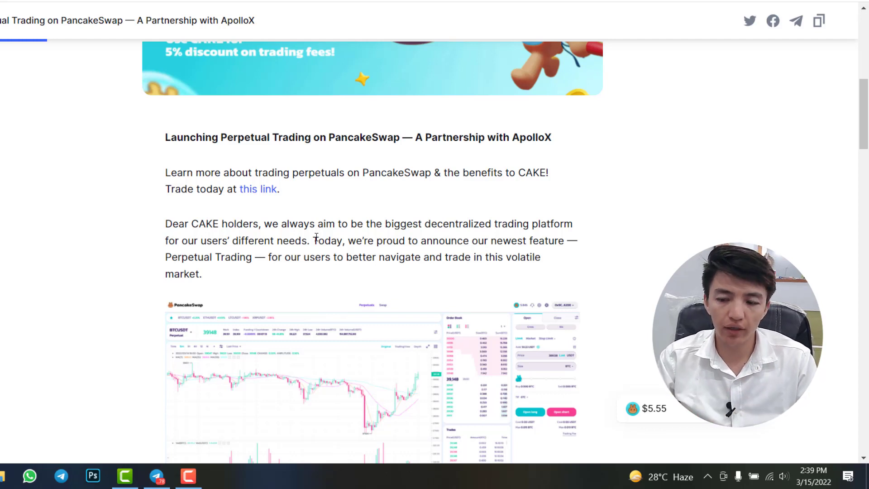
{"action": "scroll", "coordinate": [316, 238], "scroll_direction": "down", "scroll_amount": 3}
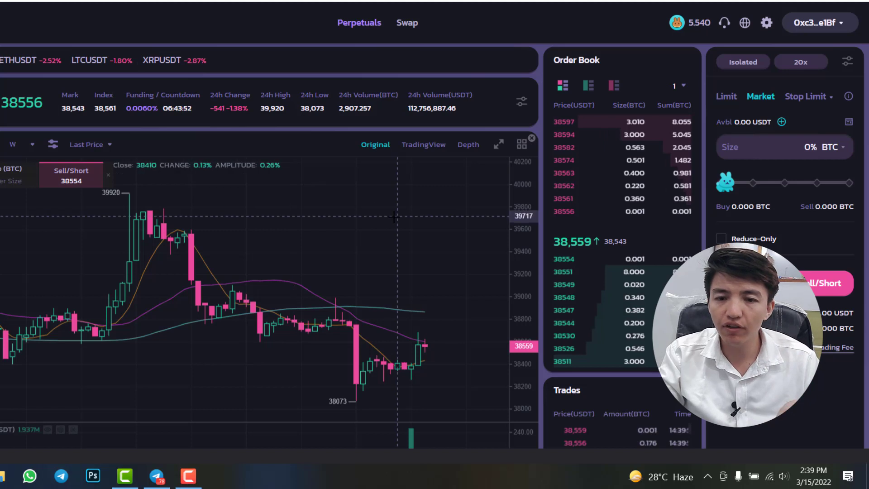
Step: Zoom out the BTCUSDT candlestick chart, then return to the article's desktop interface screenshot
{"action": "scroll", "coordinate": [217, 294], "scroll_direction": "down", "scroll_amount": 2}
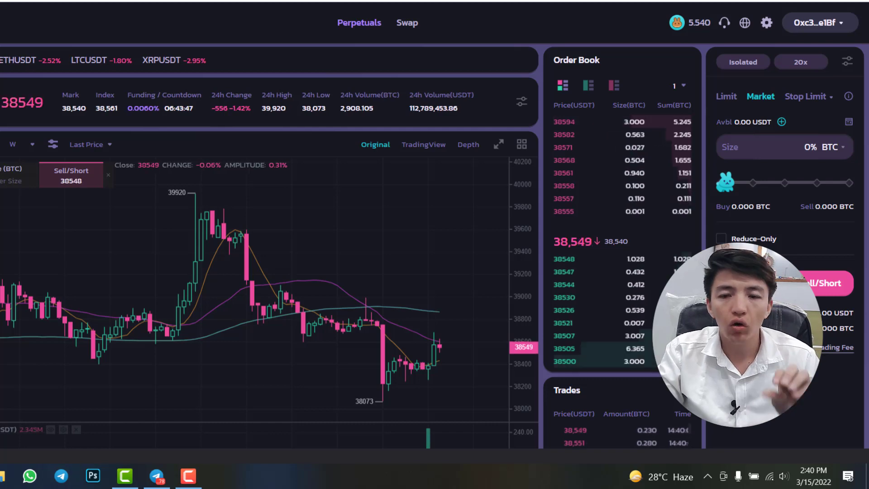
{"action": "scroll", "coordinate": [451, 323], "scroll_direction": "down", "scroll_amount": 1}
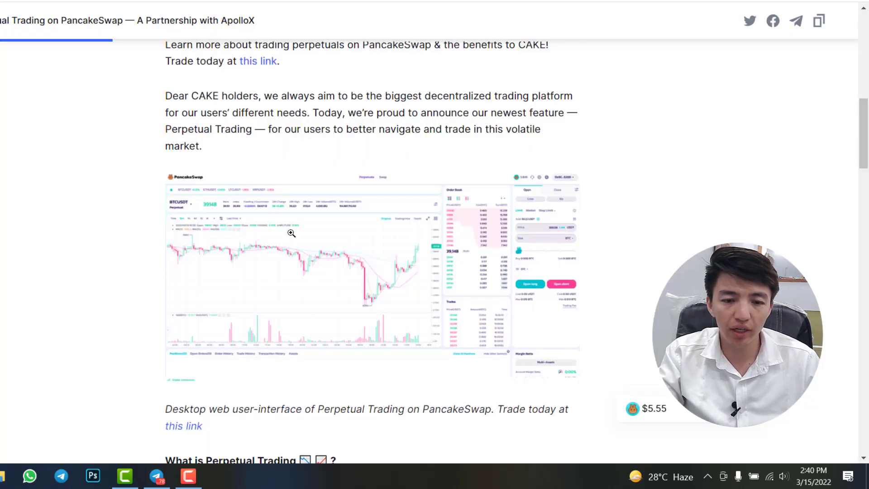
Step: Scroll past 'What is Perpetual Trading' and 'Partnership with ApolloX' to the Trading Fees section
{"action": "scroll", "coordinate": [211, 233], "scroll_direction": "down", "scroll_amount": 5}
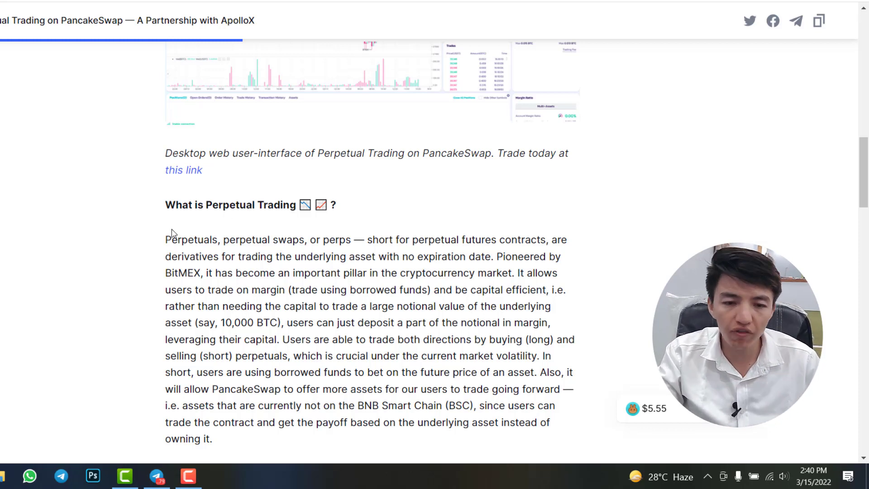
{"action": "scroll", "coordinate": [171, 232], "scroll_direction": "down", "scroll_amount": 4}
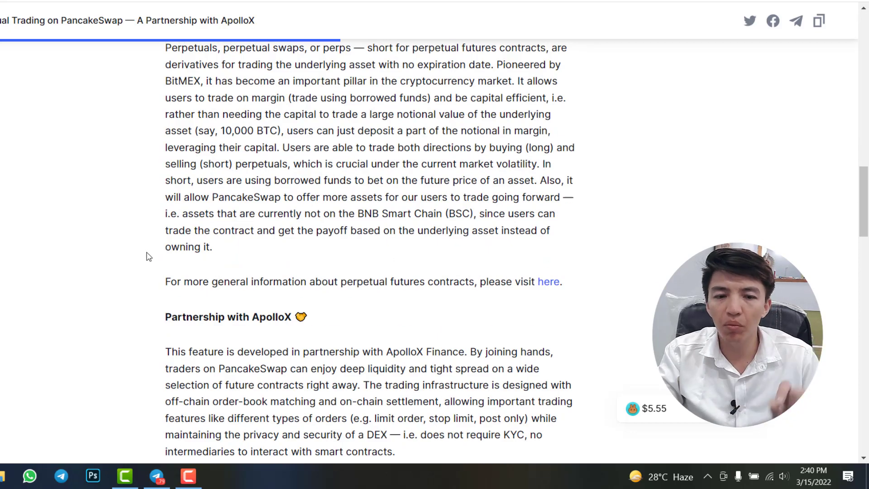
{"action": "scroll", "coordinate": [152, 262], "scroll_direction": "down", "scroll_amount": 3}
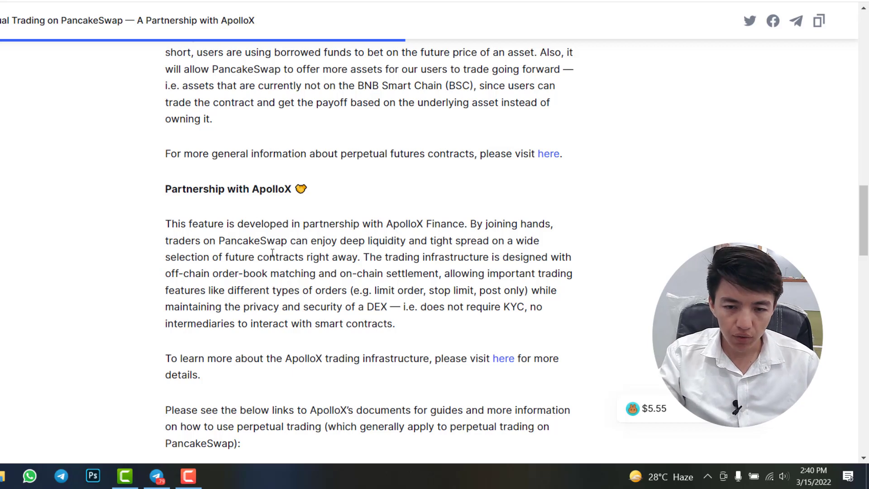
{"action": "scroll", "coordinate": [272, 253], "scroll_direction": "down", "scroll_amount": 5}
{"action": "scroll", "coordinate": [140, 240], "scroll_direction": "down", "scroll_amount": 3}
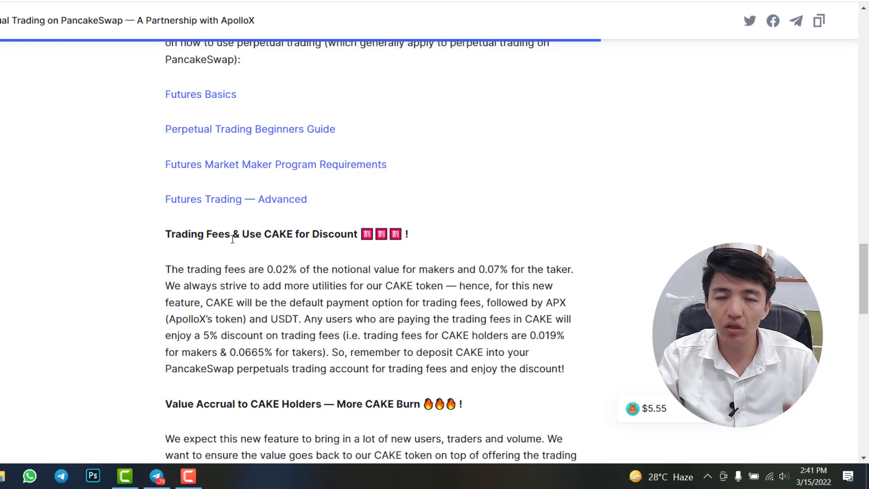
Step: Scroll down the page, then go to the Trade > Swap page showing BNB/CAKE
{"action": "scroll", "coordinate": [232, 239], "scroll_direction": "down", "scroll_amount": 4}
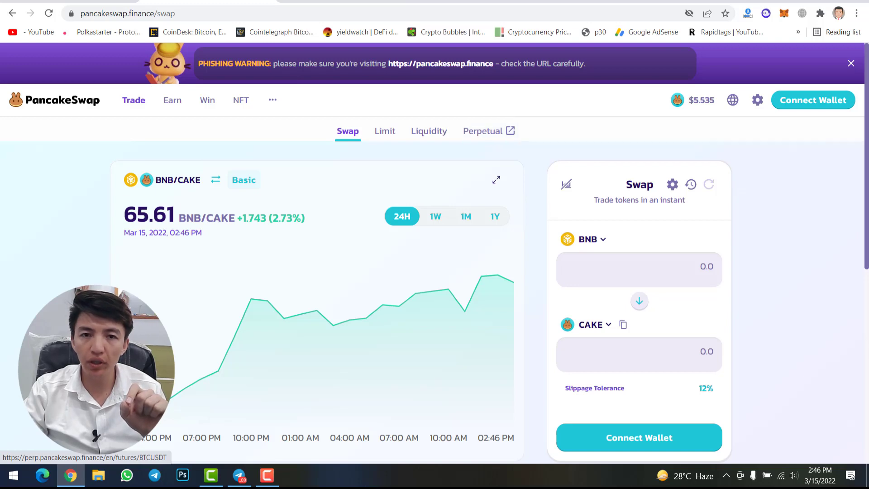
Step: Go to the BTCUSDT perpetual page, browse its trading pair list, and scroll to the Positions tabs
{"action": "left_click", "coordinate": [344, 2]}
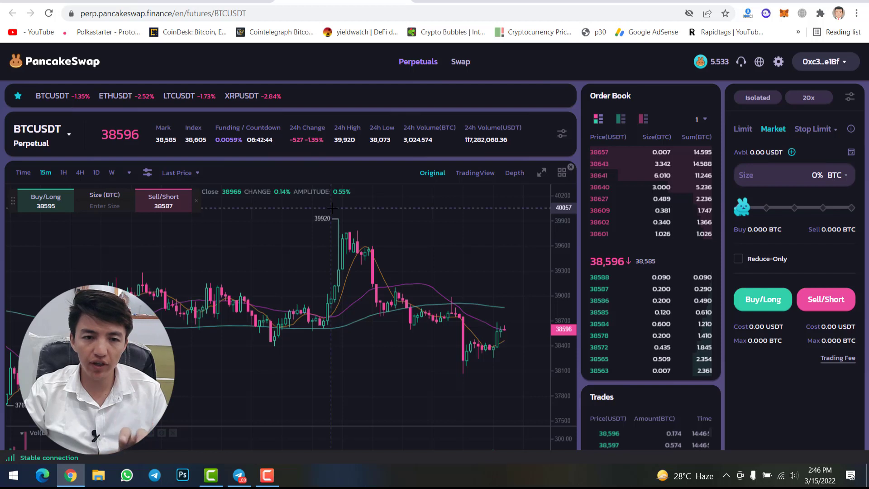
{"action": "left_click", "coordinate": [66, 135]}
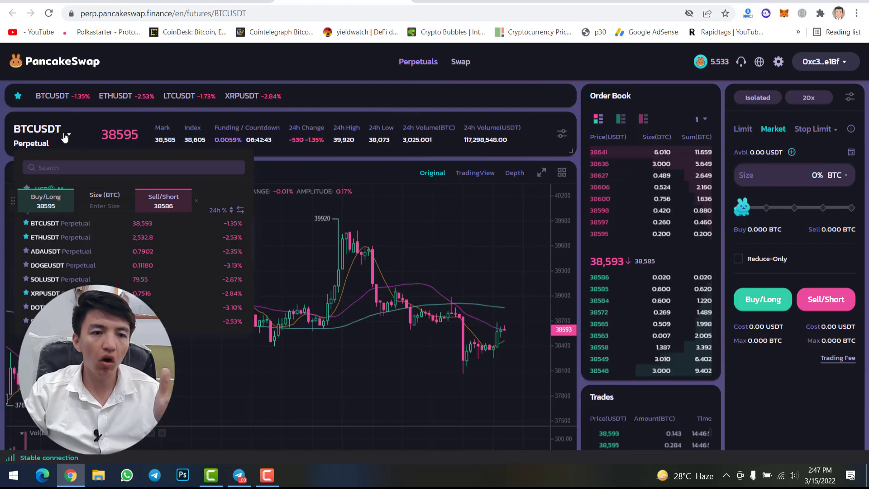
{"action": "left_click", "coordinate": [66, 136]}
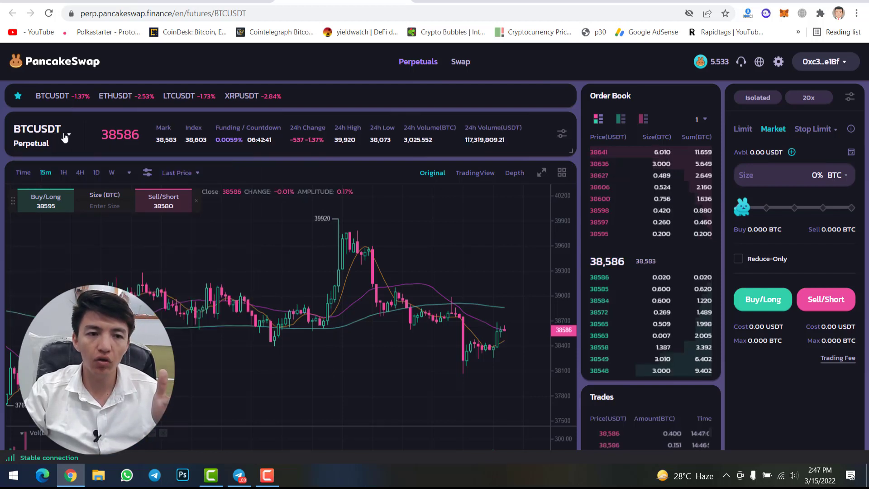
{"action": "left_click", "coordinate": [66, 136]}
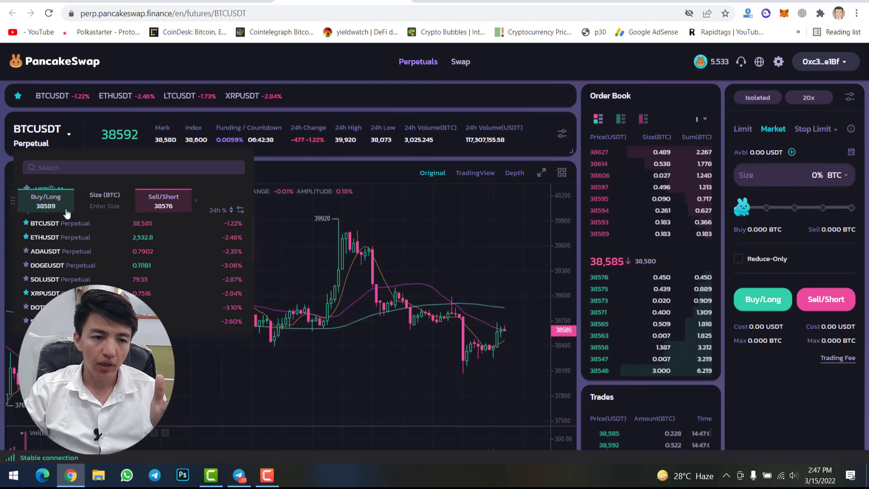
{"action": "mouse_move", "coordinate": [70, 134]}
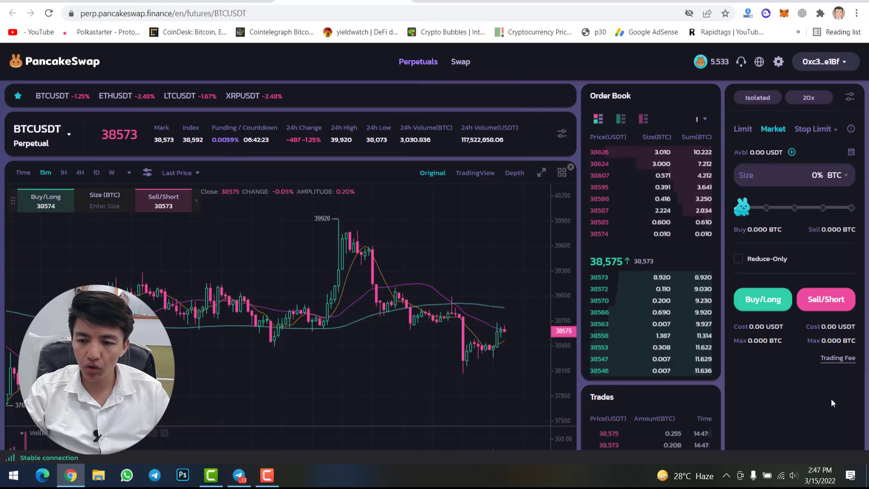
{"action": "scroll", "coordinate": [831, 398], "scroll_direction": "down", "scroll_amount": 4}
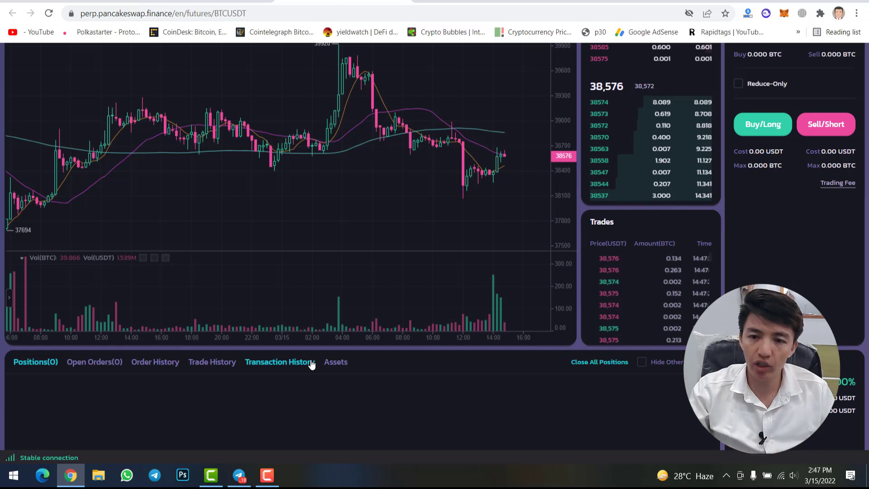
Step: Select the order panel's Size field, then scroll down to the Margin Ratio and Assets panels
{"action": "scroll", "coordinate": [500, 208], "scroll_direction": "up", "scroll_amount": 3}
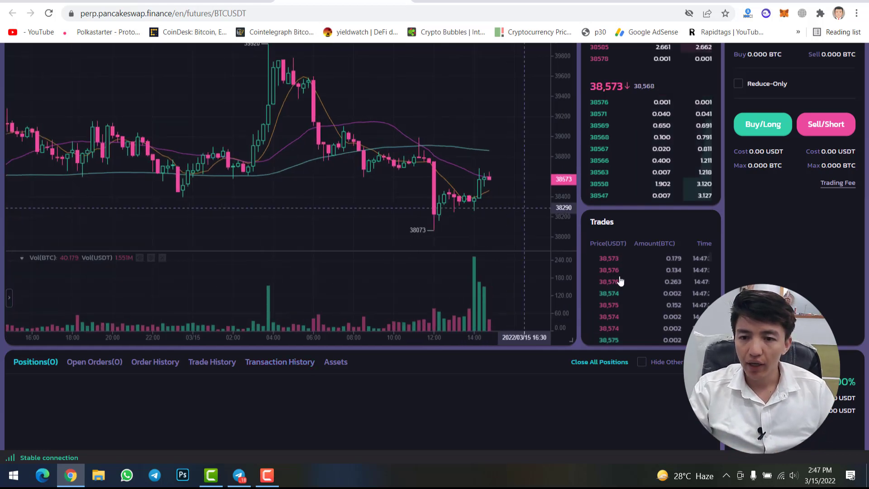
{"action": "scroll", "coordinate": [626, 262], "scroll_direction": "up", "scroll_amount": 4}
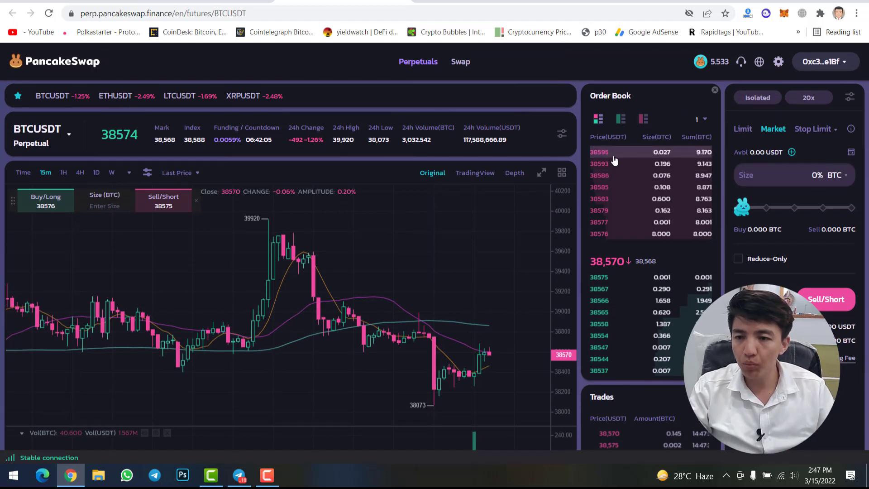
{"action": "left_click", "coordinate": [796, 169]}
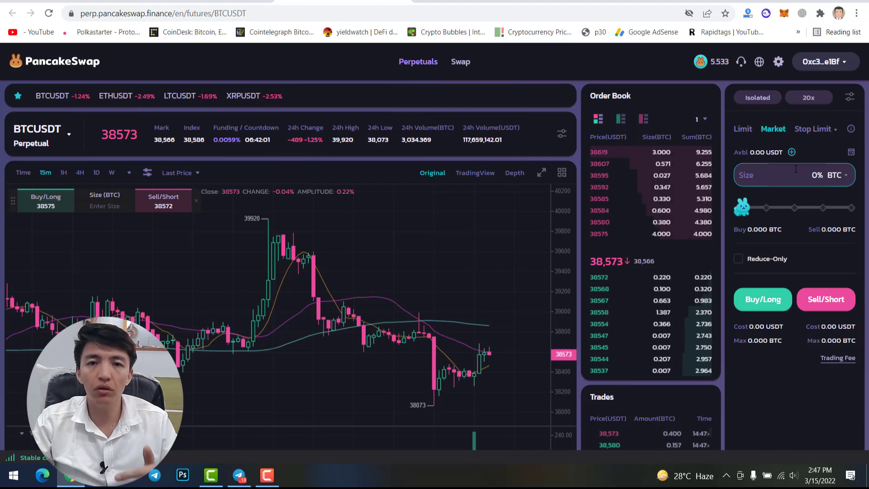
{"action": "scroll", "coordinate": [788, 392], "scroll_direction": "down", "scroll_amount": 8}
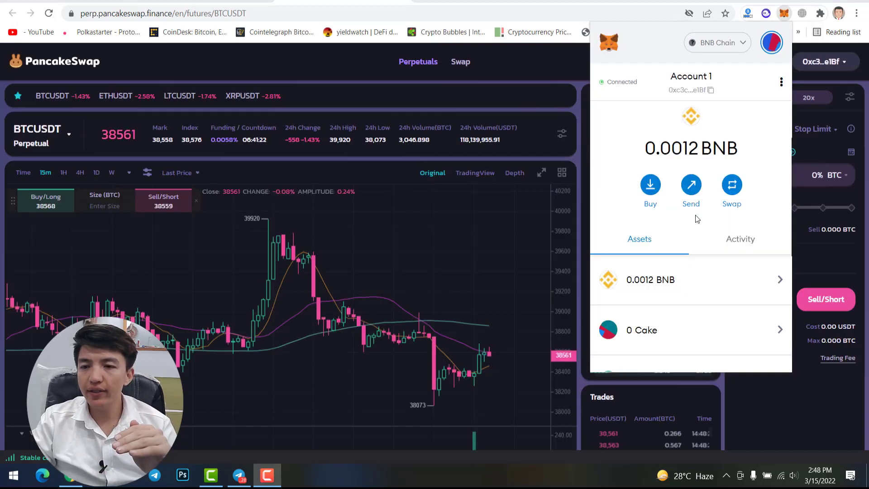
{"action": "scroll", "coordinate": [693, 239], "scroll_direction": "down", "scroll_amount": 3}
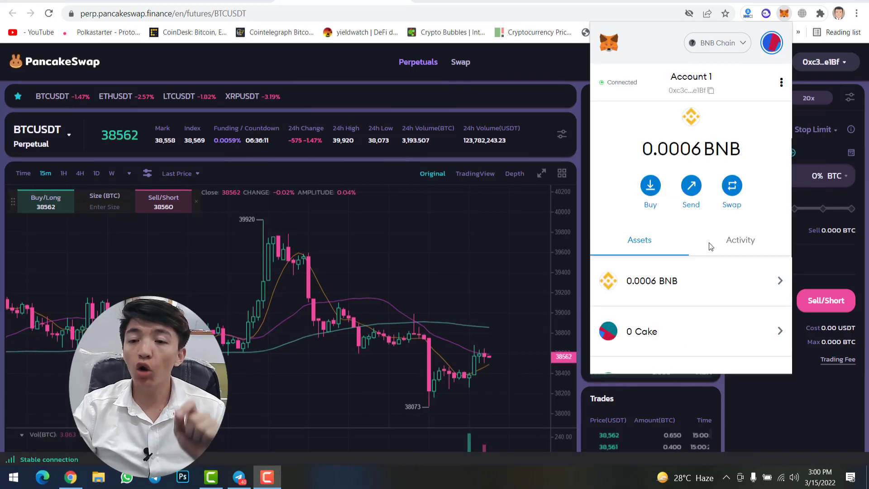
{"action": "scroll", "coordinate": [711, 247], "scroll_direction": "down", "scroll_amount": 1}
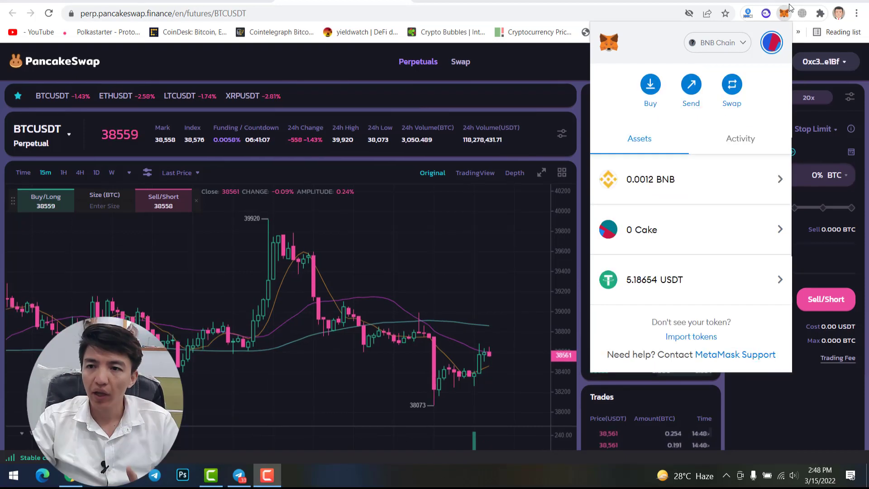
{"action": "left_click", "coordinate": [784, 13]}
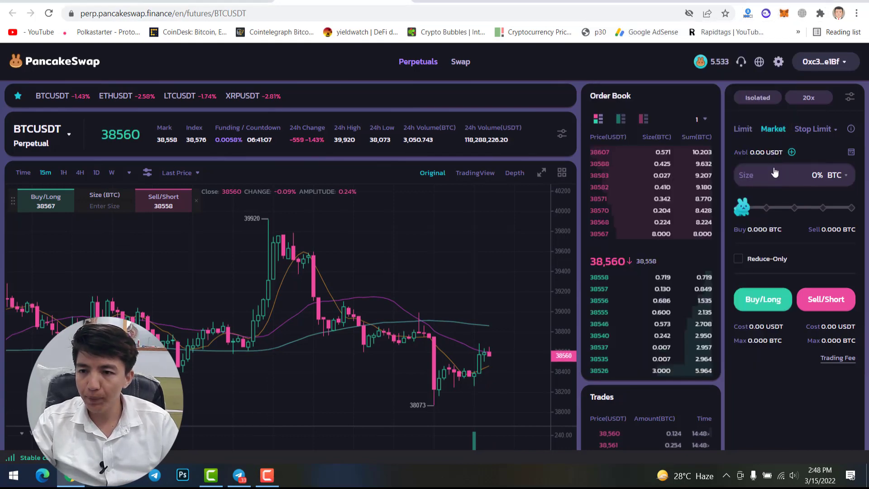
{"action": "scroll", "coordinate": [813, 335], "scroll_direction": "down", "scroll_amount": 6}
{"action": "scroll", "coordinate": [813, 336], "scroll_direction": "down", "scroll_amount": 1}
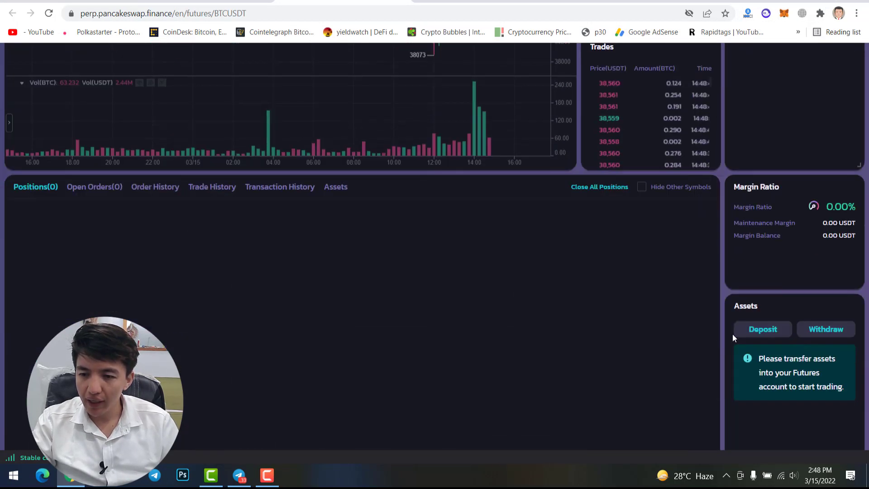
{"action": "left_click", "coordinate": [755, 328]}
Step: Deposit the maximum 5.18654571 USDT into the futures account from the Deposit dialog
{"action": "left_click", "coordinate": [559, 224]}
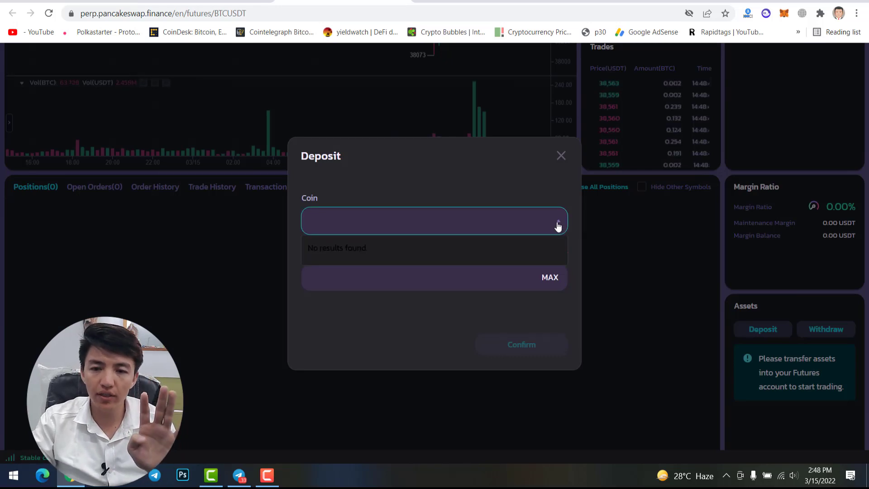
{"action": "left_click", "coordinate": [559, 223]}
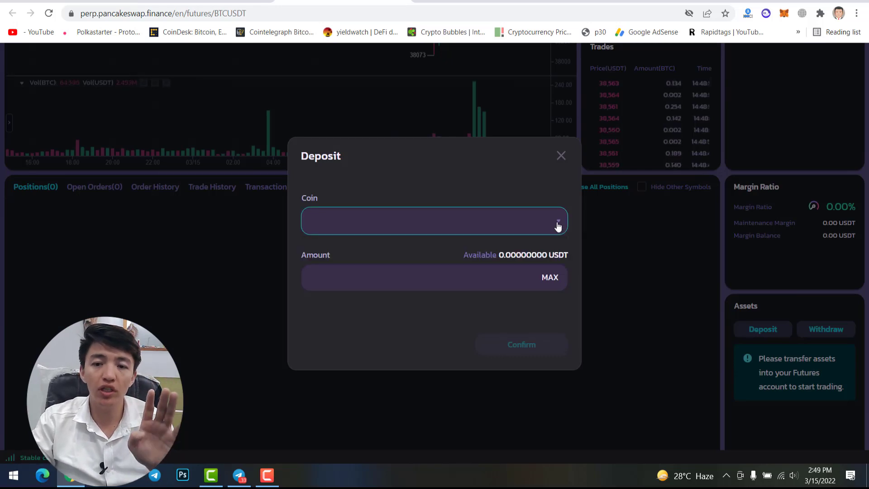
{"action": "left_click", "coordinate": [559, 223]}
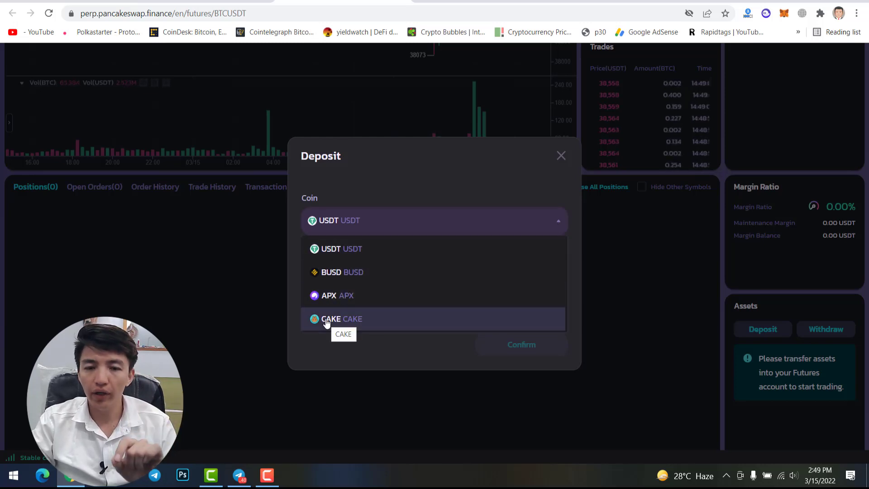
{"action": "left_click", "coordinate": [365, 250]}
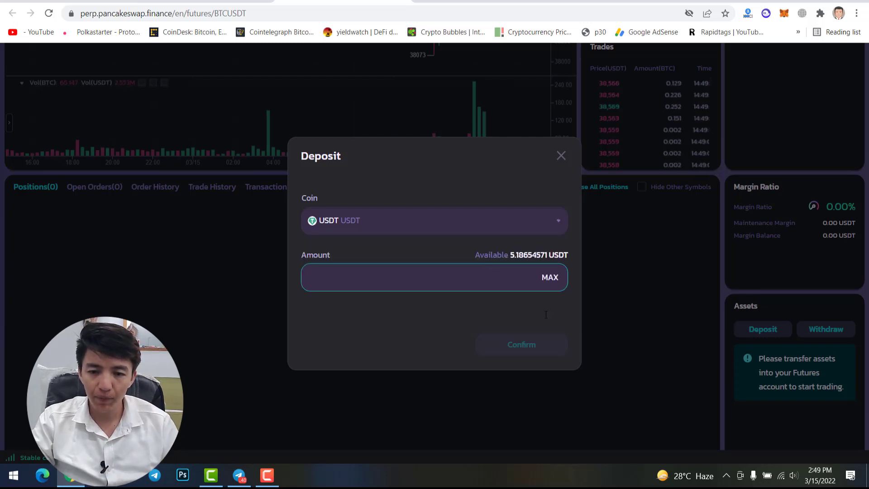
{"action": "left_click", "coordinate": [550, 278]}
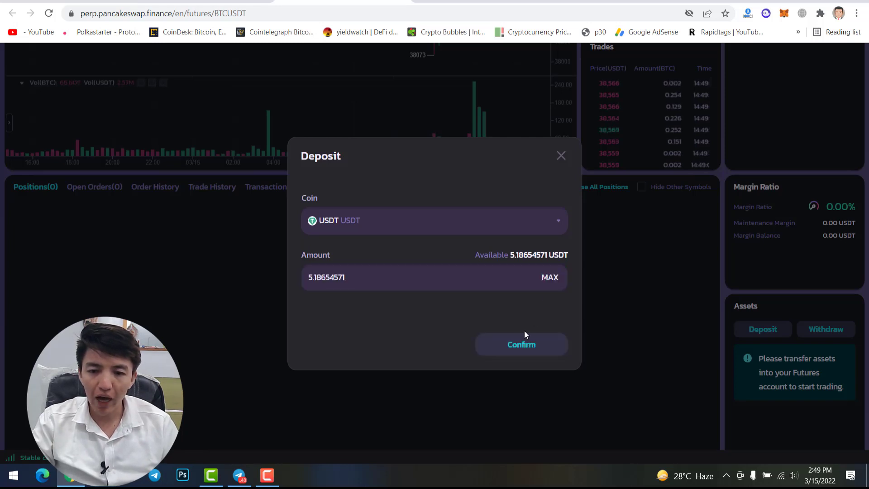
{"action": "left_click", "coordinate": [518, 346]}
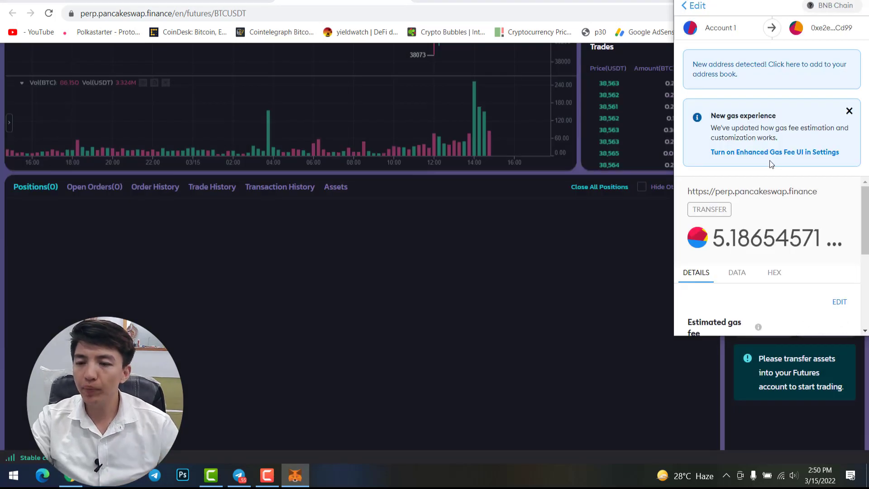
Step: Approve the USDT deposit transfer in the MetaMask popup
{"action": "scroll", "coordinate": [778, 194], "scroll_direction": "down", "scroll_amount": 5}
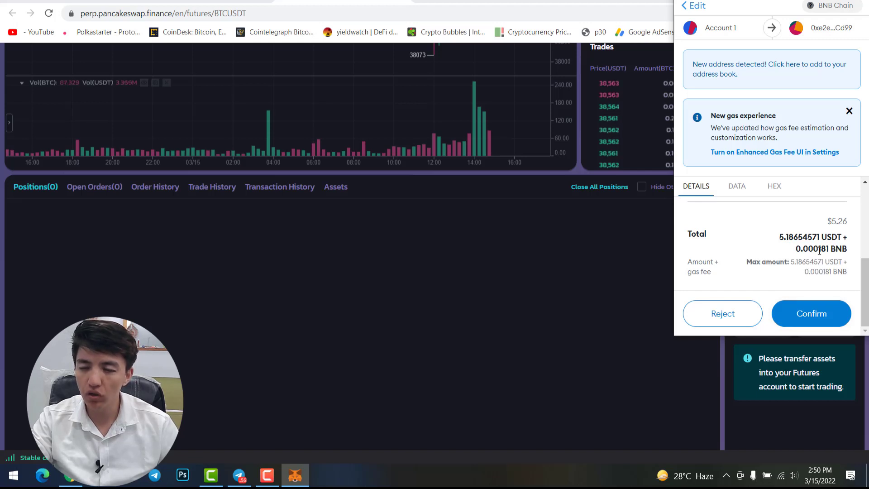
{"action": "left_click", "coordinate": [808, 314]}
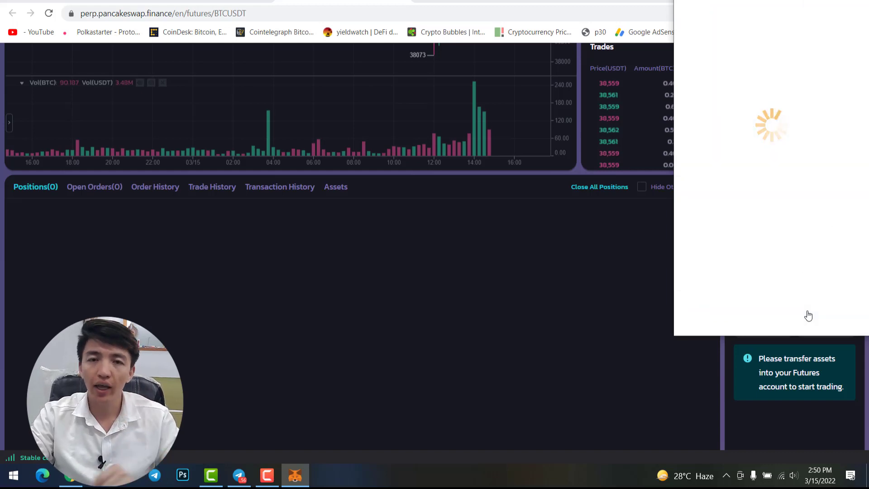
{"action": "scroll", "coordinate": [808, 314], "scroll_direction": "up", "scroll_amount": 8}
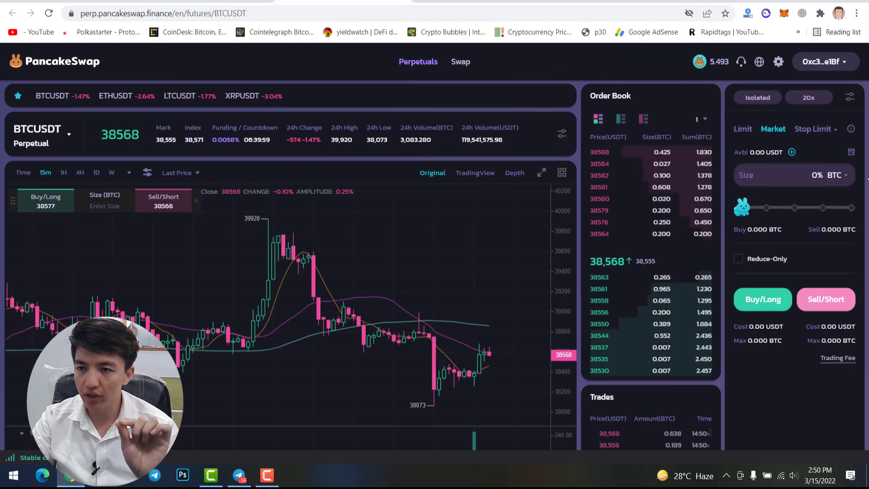
{"action": "left_click", "coordinate": [834, 64]}
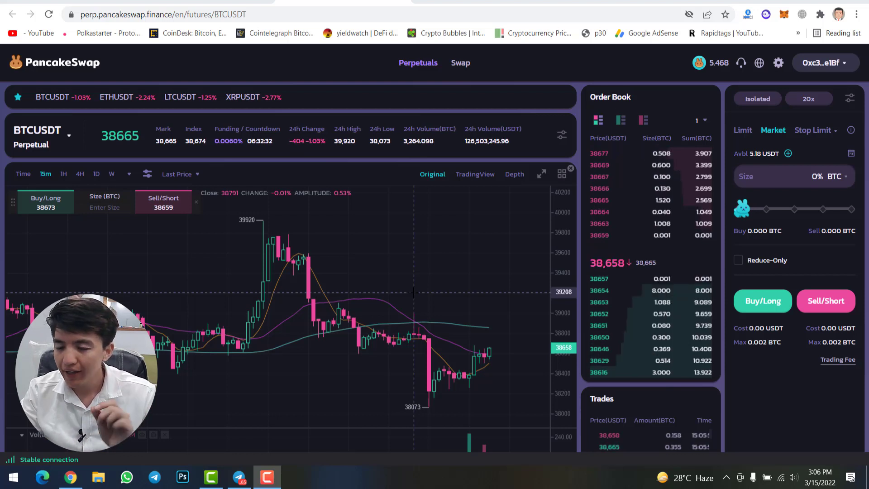
Step: Check the margin mode settings, keeping BTCUSDT on Isolated margin
{"action": "left_click", "coordinate": [760, 100]}
{"action": "left_click", "coordinate": [759, 98]}
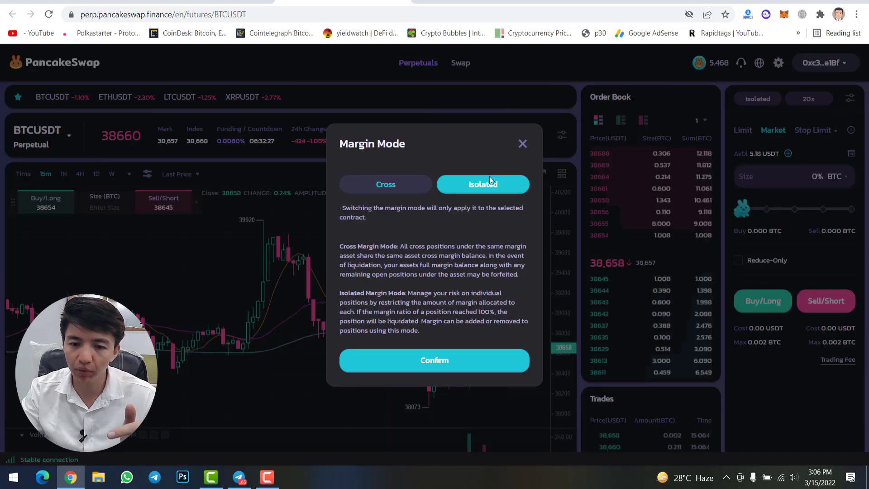
{"action": "left_click", "coordinate": [523, 144]}
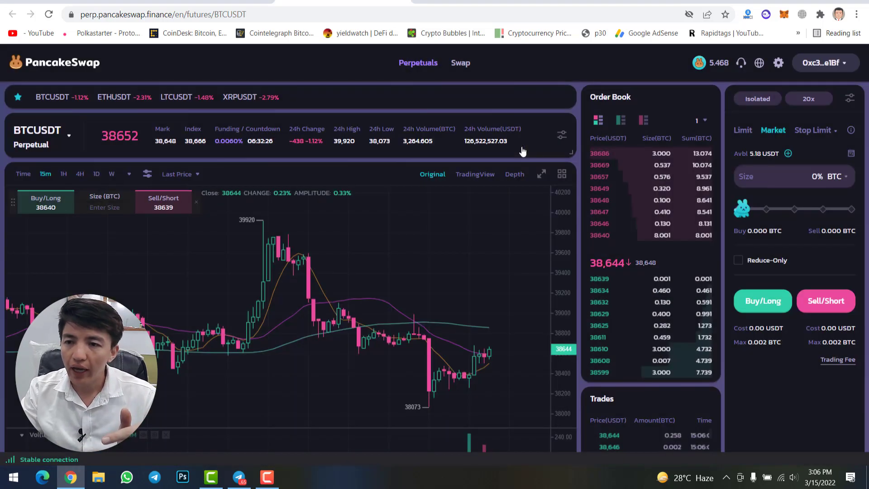
Step: Set leverage from 20x to 31x and order size to 51% (0.002 BTC, 2.64 USDT)
{"action": "left_click", "coordinate": [809, 100]}
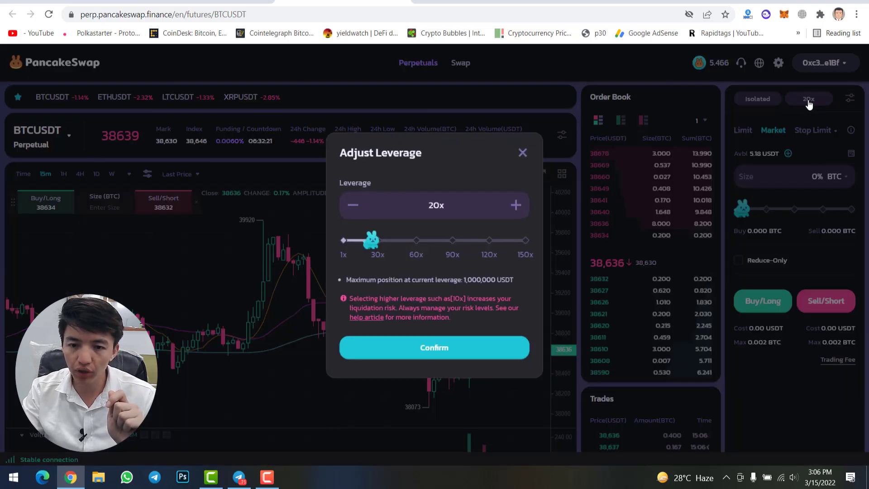
{"action": "left_click", "coordinate": [526, 242]}
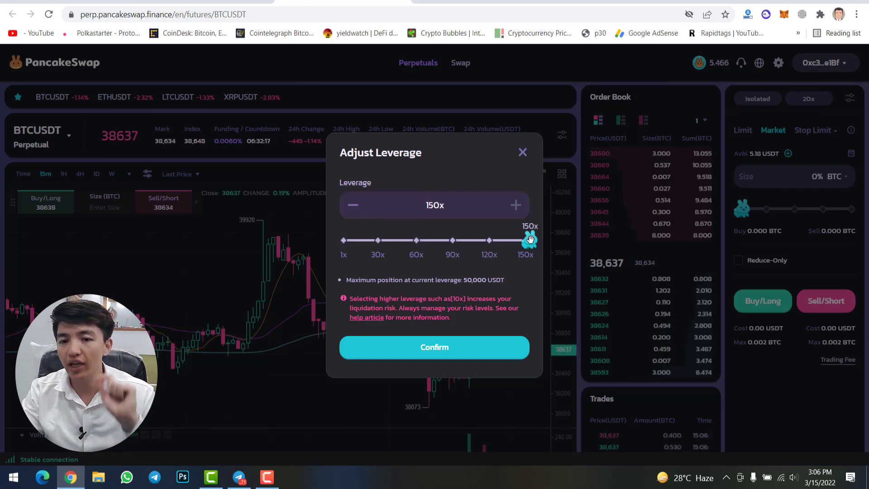
{"action": "left_click", "coordinate": [379, 243]}
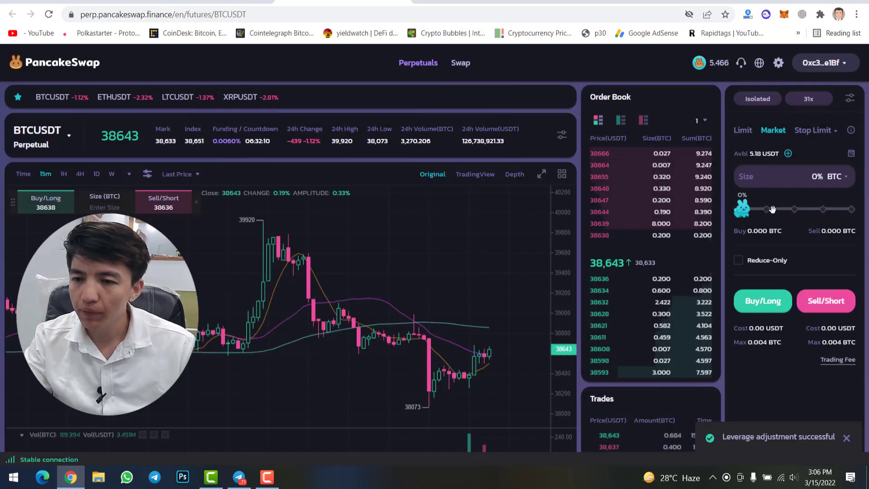
{"action": "left_click_drag", "start_coordinate": [772, 209], "coordinate": [795, 209]}
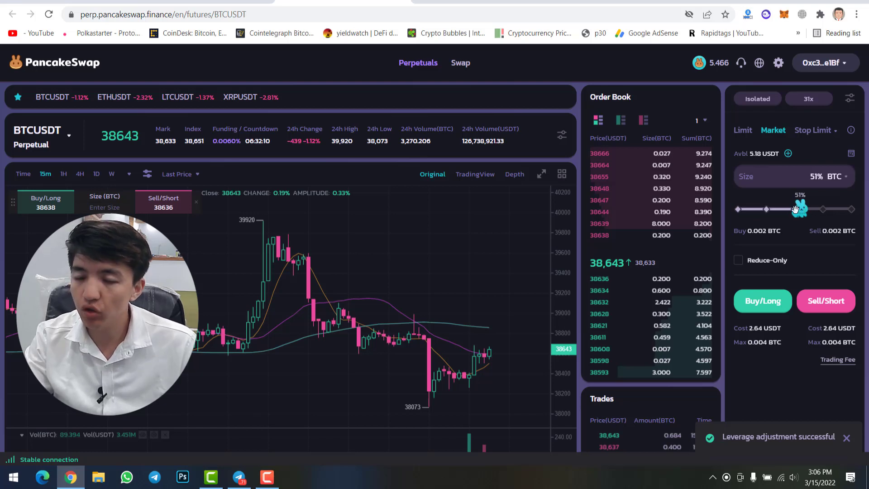
Step: Set the order size slider to 100%: 0.004 BTC costing the full 5.18 USDT
{"action": "left_click_drag", "start_coordinate": [796, 209], "coordinate": [852, 209]}
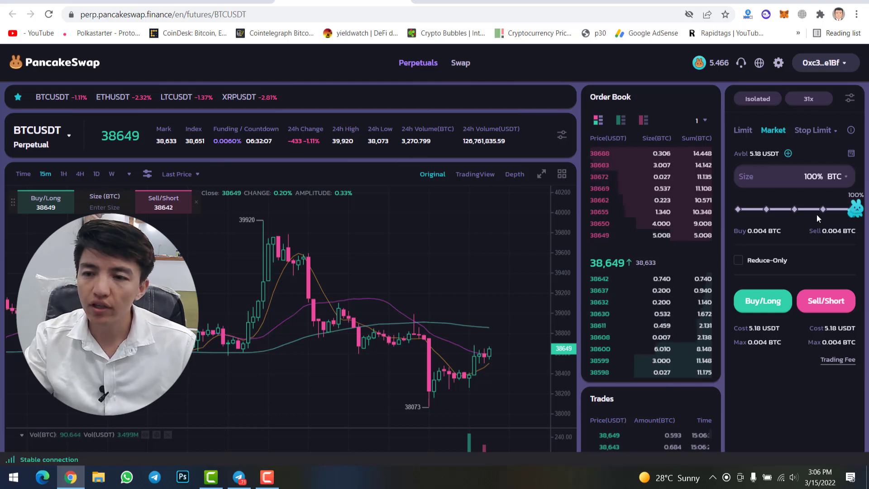
{"action": "left_click", "coordinate": [823, 209]}
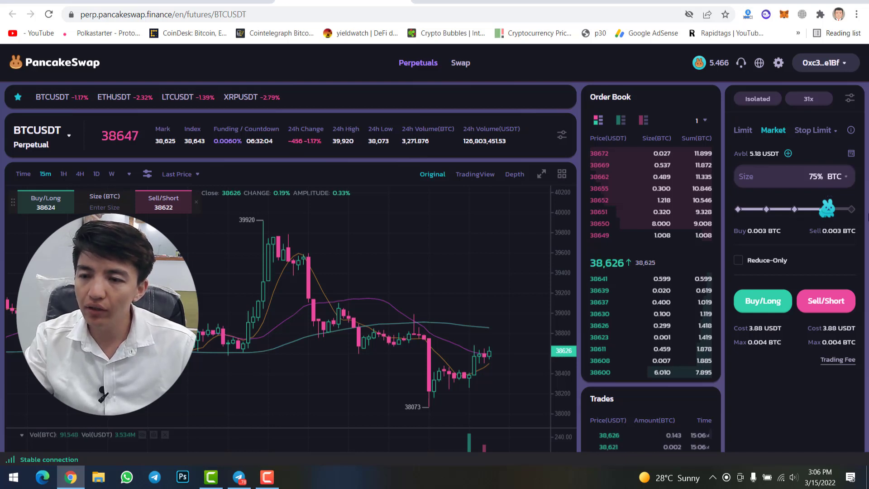
{"action": "mouse_move", "coordinate": [826, 217]}
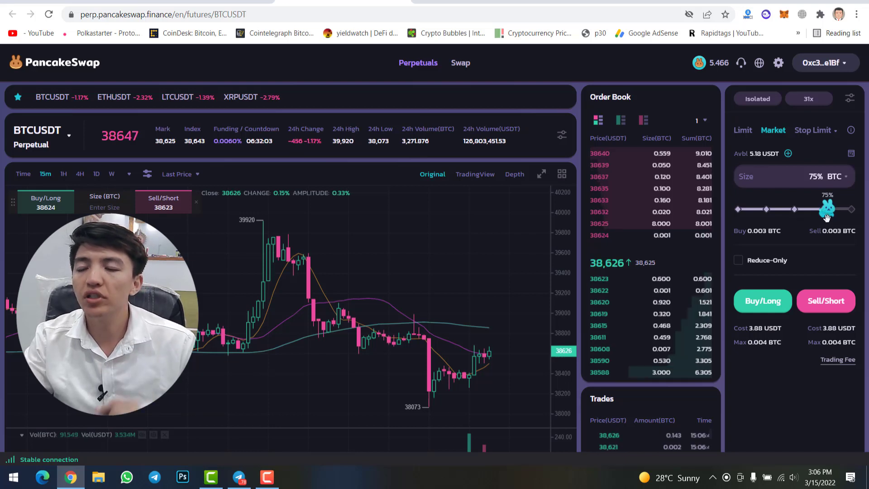
{"action": "left_click_drag", "start_coordinate": [826, 215], "coordinate": [858, 211]}
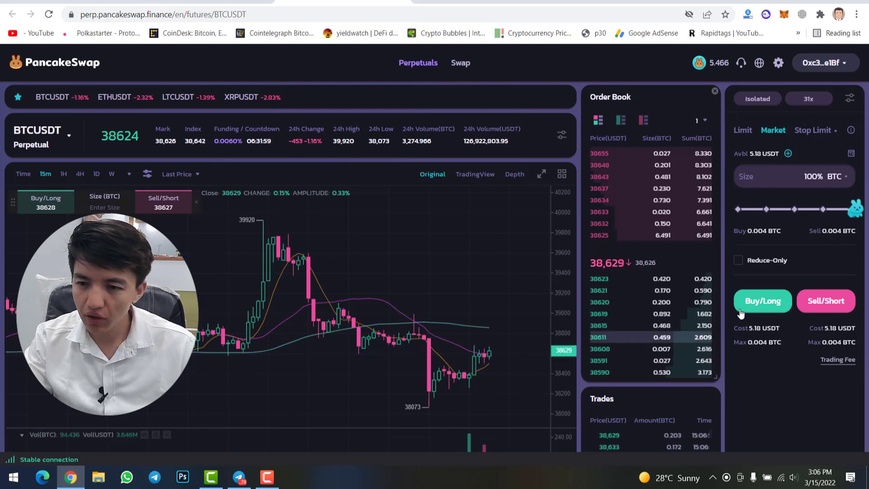
Step: Open the full-size 31x BTCUSDT long at market, then switch the order type to Stop Limit
{"action": "left_click", "coordinate": [758, 308]}
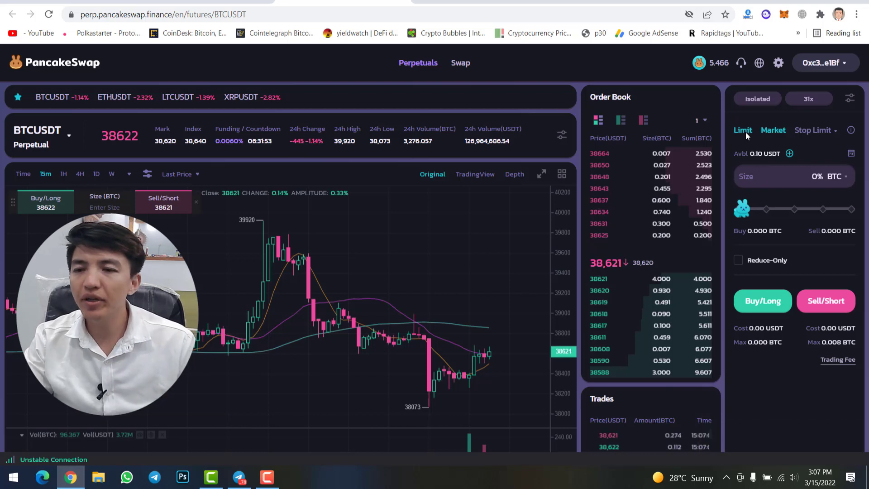
{"action": "left_click", "coordinate": [837, 135]}
{"action": "left_click", "coordinate": [836, 135]}
{"action": "left_click", "coordinate": [837, 135]}
{"action": "left_click", "coordinate": [836, 135]}
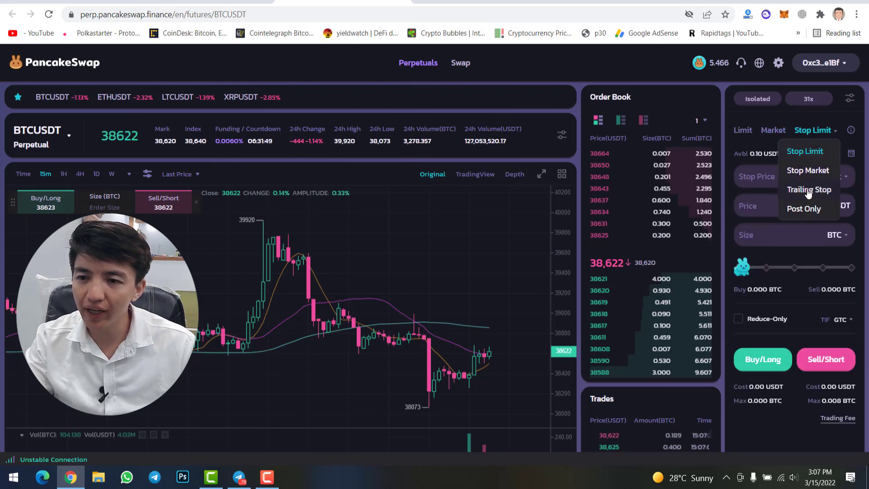
{"action": "left_click", "coordinate": [822, 150]}
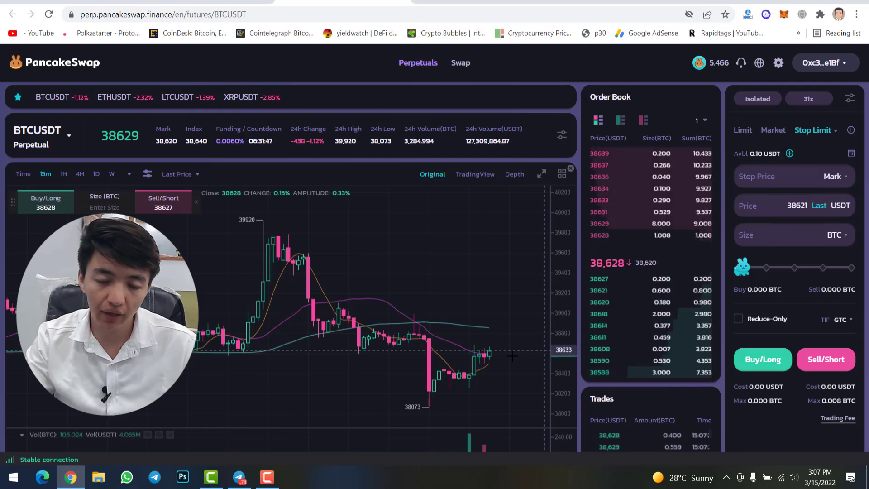
{"action": "scroll", "coordinate": [512, 355], "scroll_direction": "down", "scroll_amount": 2}
Step: Market-close the whole 31x BTCUSDT long from the Positions list, restoring 4.91 USDT margin
{"action": "scroll", "coordinate": [460, 390], "scroll_direction": "down", "scroll_amount": 6}
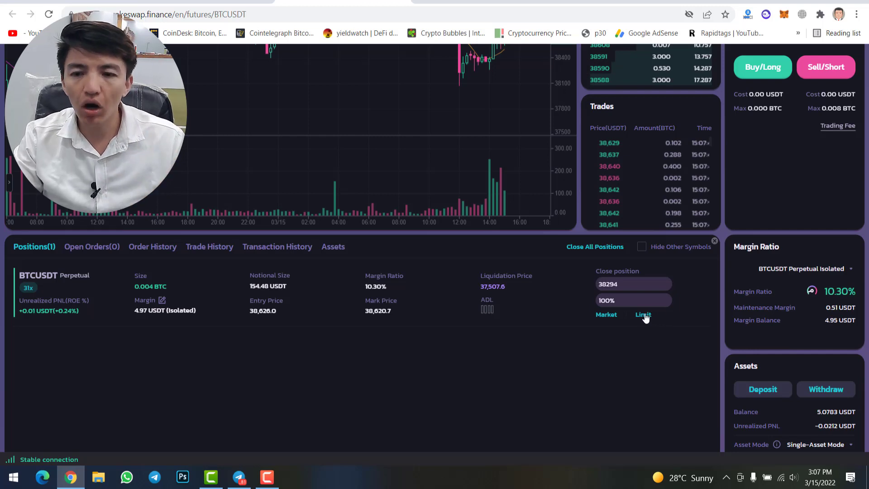
{"action": "left_click", "coordinate": [607, 317]}
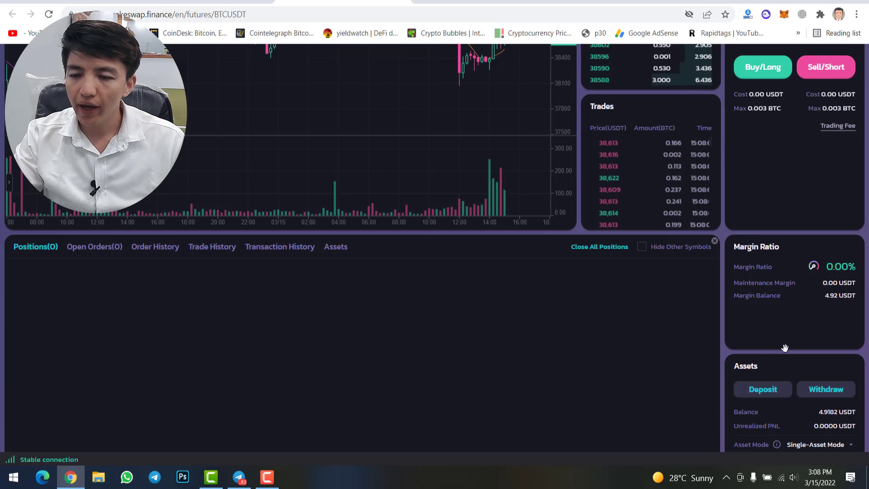
{"action": "scroll", "coordinate": [787, 175], "scroll_direction": "down", "scroll_amount": 3}
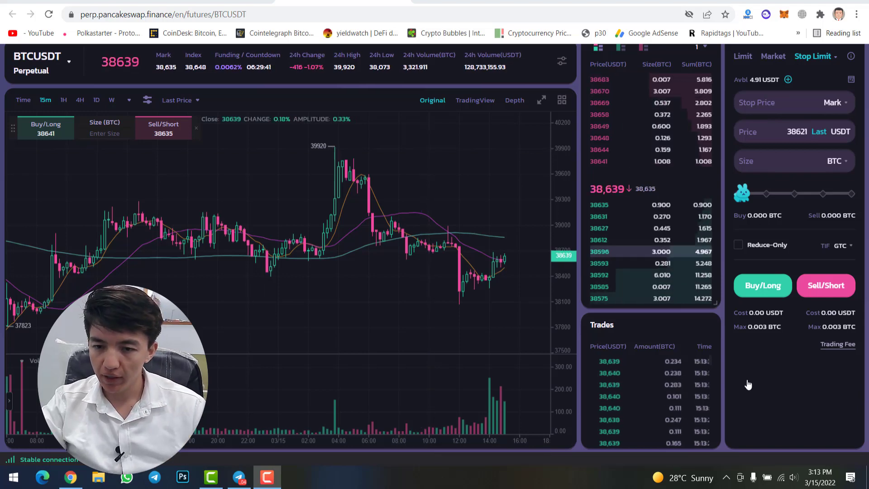
{"action": "scroll", "coordinate": [775, 391], "scroll_direction": "down", "scroll_amount": 8}
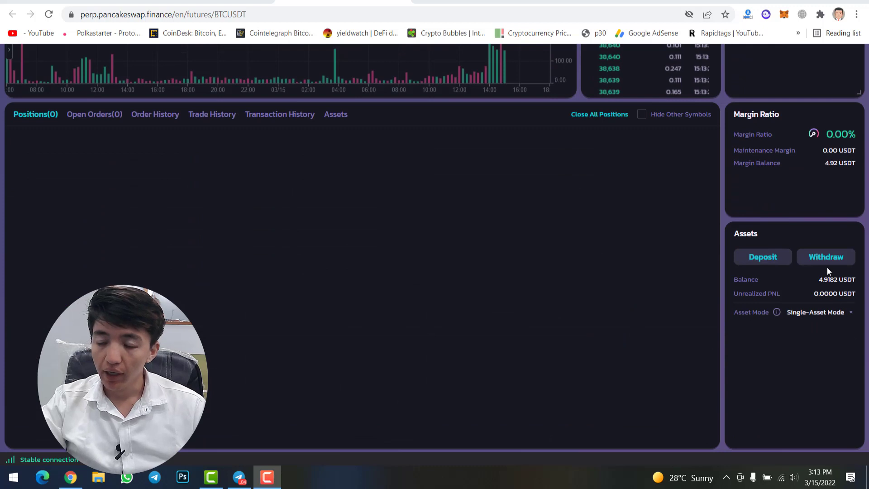
Step: Withdraw the maximum 4.91827651 USDT and review the MetaMask confirmation with 0.000591 BNB gas
{"action": "left_click", "coordinate": [823, 260]}
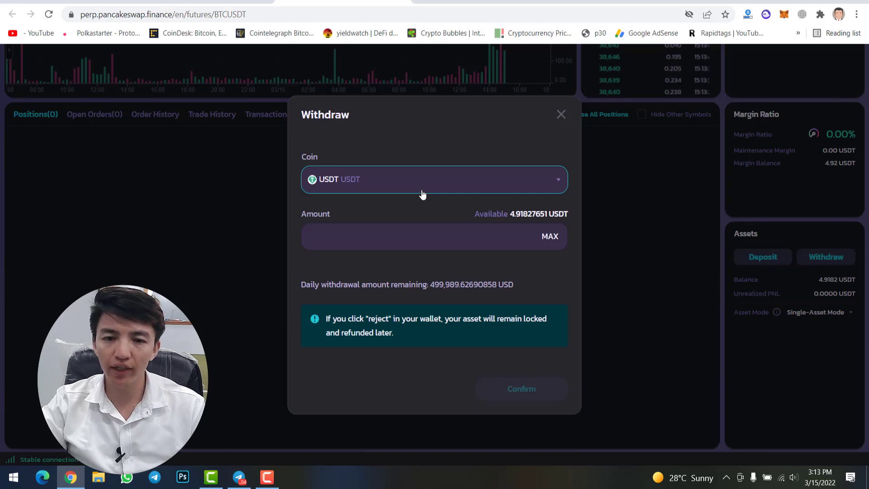
{"action": "left_click", "coordinate": [557, 236]}
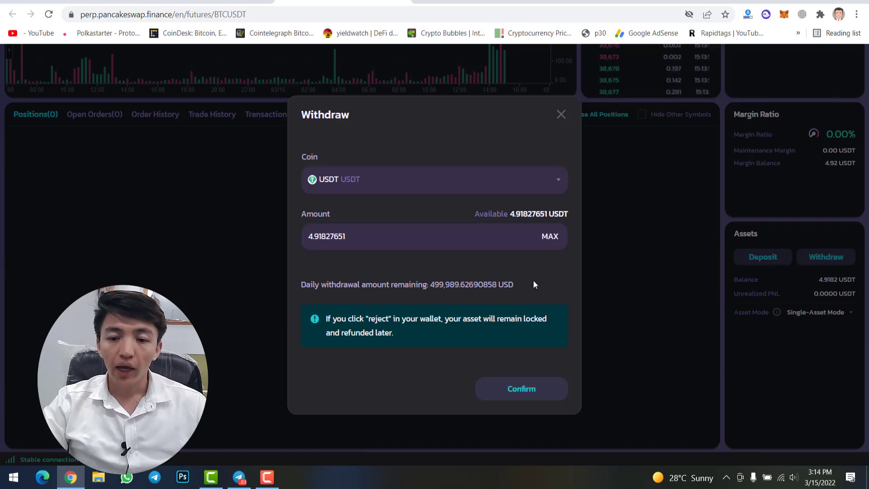
{"action": "left_click", "coordinate": [523, 390]}
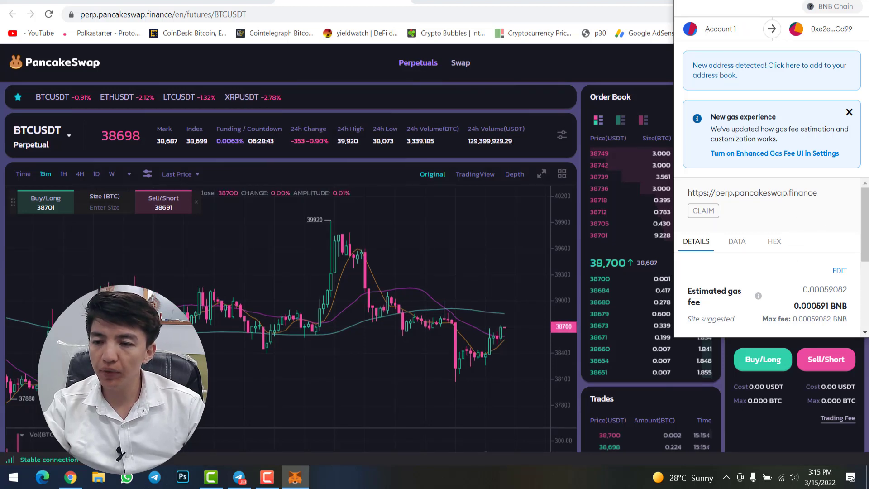
{"action": "scroll", "coordinate": [860, 287], "scroll_direction": "down", "scroll_amount": 3}
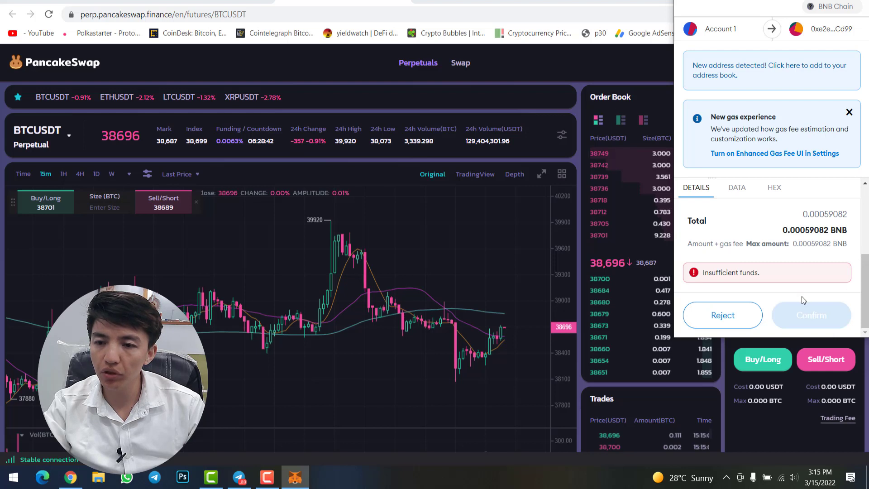